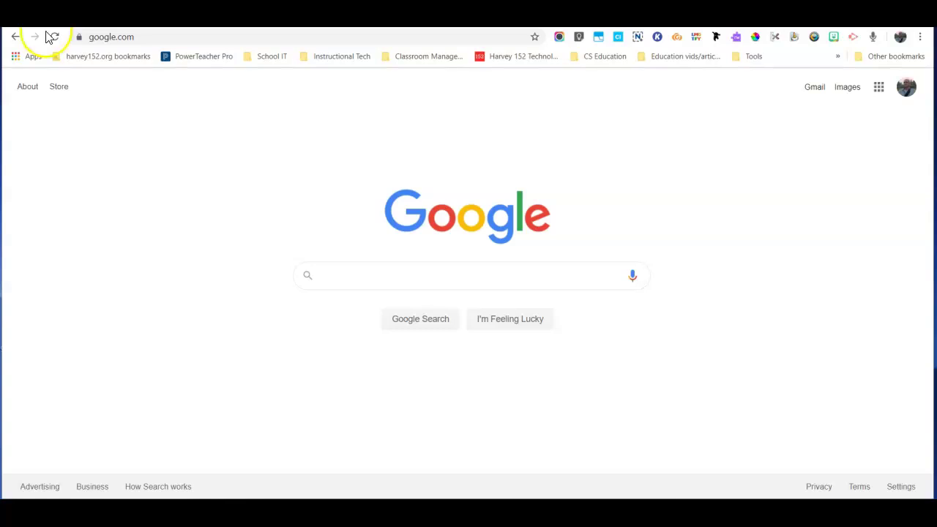
Enter teach.mapnwea.org in Chrome's address bar
{"action": "left_click", "coordinate": [142, 38]}
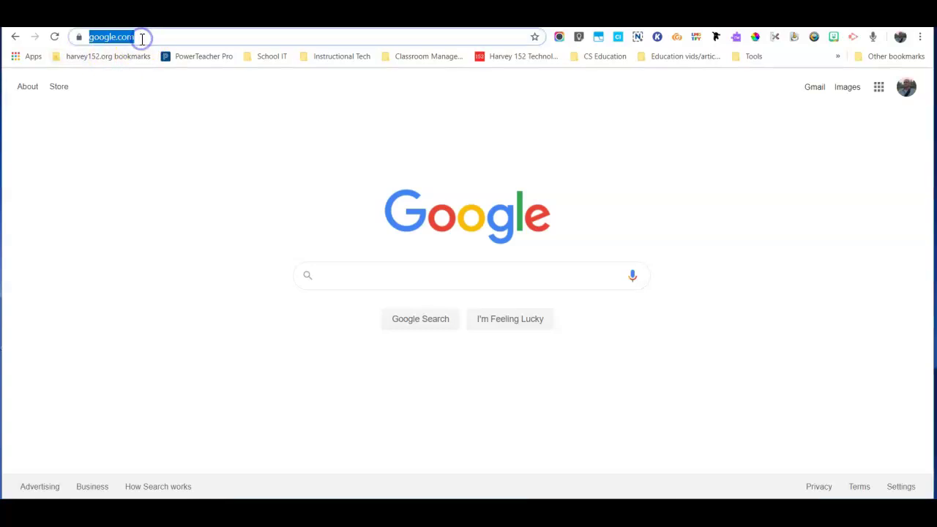
{"action": "type", "text": "teach.ma"}
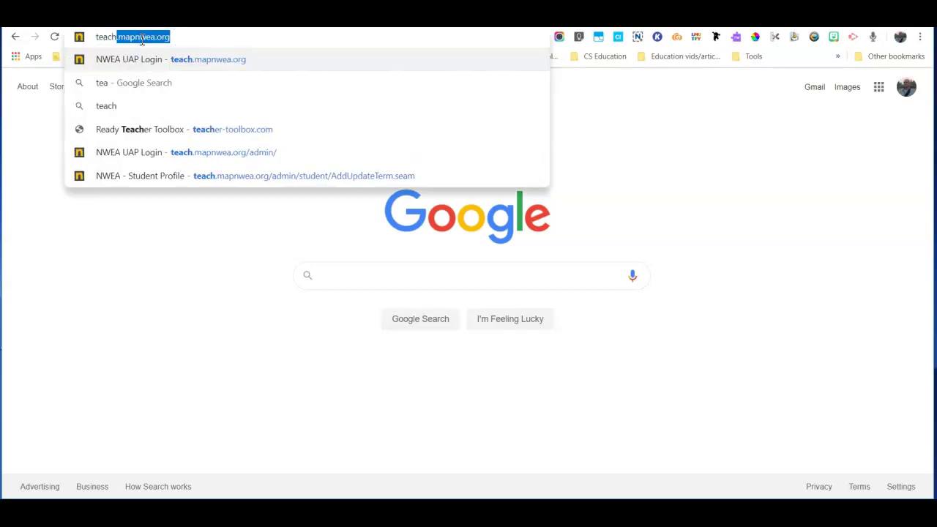
{"action": "type", "text": "pnwea.or"}
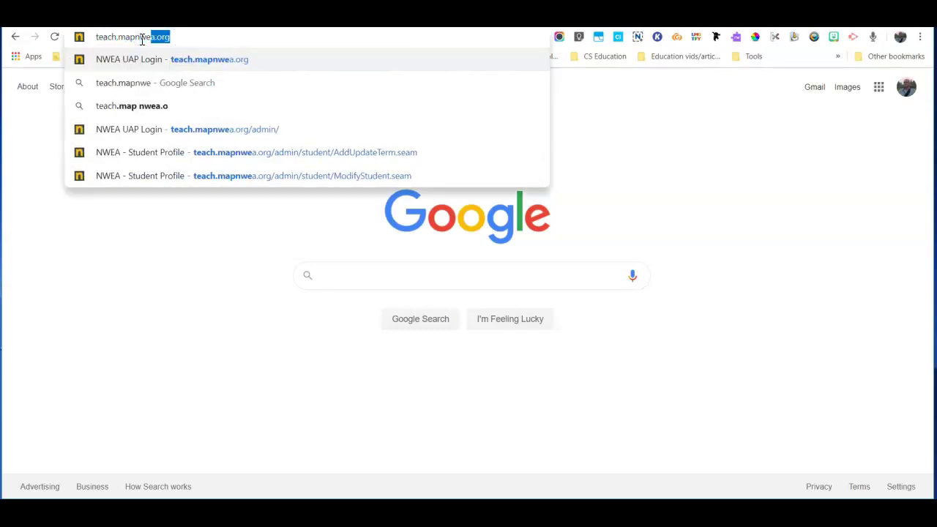
Load the MAP site, dismiss the alert, and log in after completing the username with the school domain
{"action": "key", "text": "Return"}
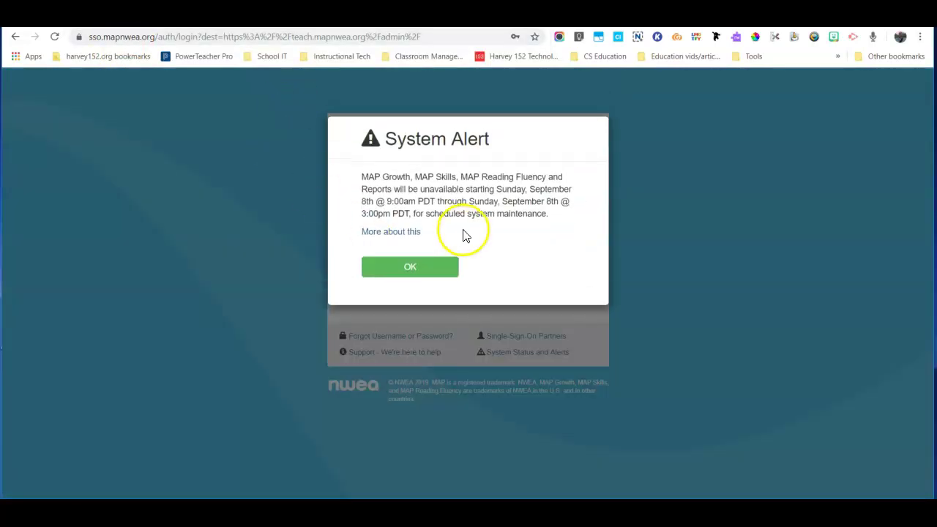
{"action": "left_click", "coordinate": [440, 263]}
{"action": "left_click", "coordinate": [415, 204]}
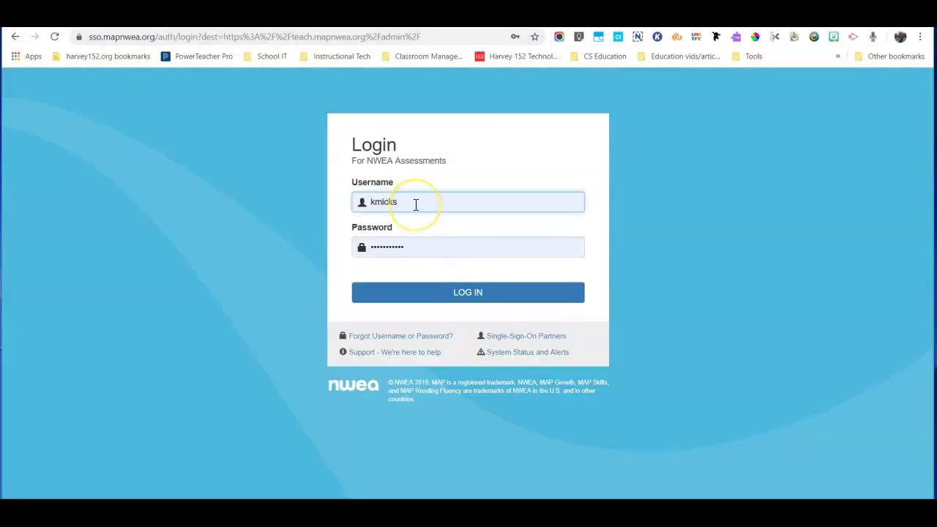
{"action": "type", "text": "@harvey152.or"}
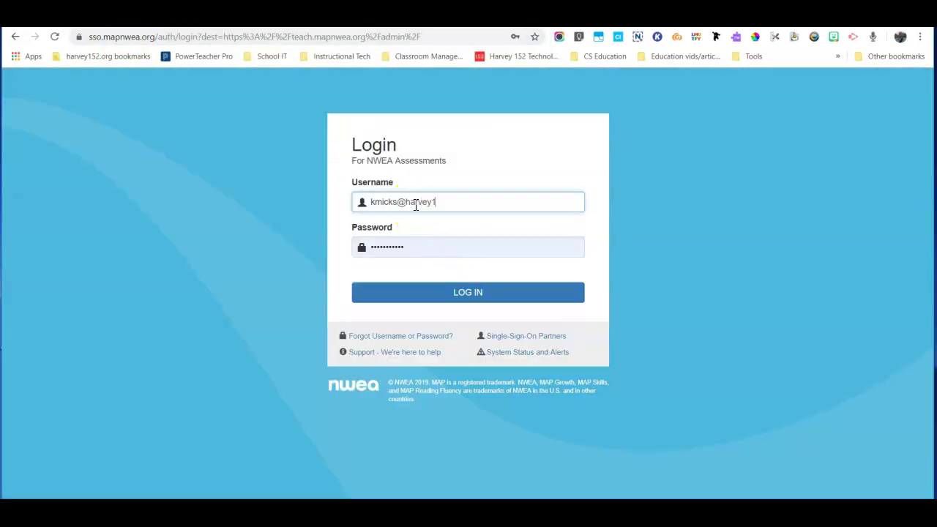
{"action": "type", "text": "g"}
{"action": "key", "text": "Return"}
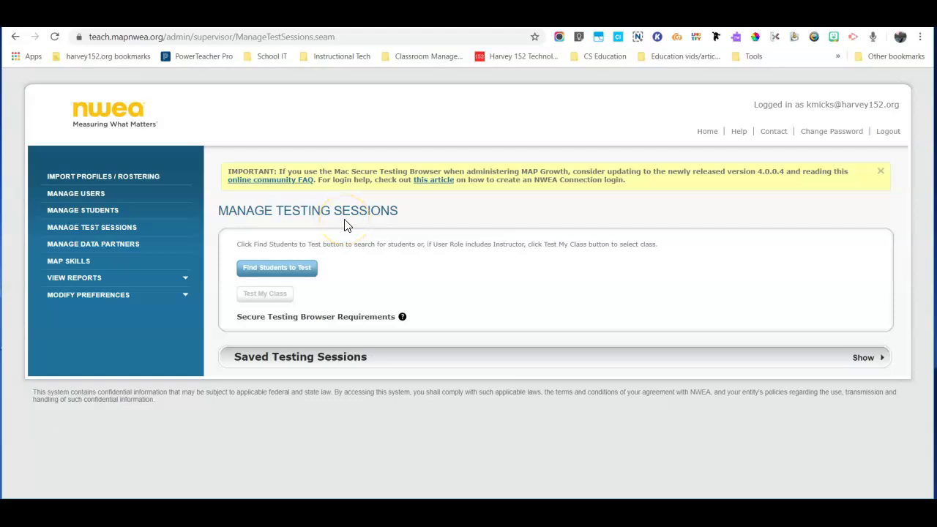
Expand Saved Testing Sessions and select the 111Math session
{"action": "left_click", "coordinate": [397, 358]}
{"action": "scroll", "coordinate": [414, 307], "scroll_direction": "down", "scroll_amount": 1}
{"action": "scroll", "coordinate": [419, 287], "scroll_direction": "down", "scroll_amount": 1}
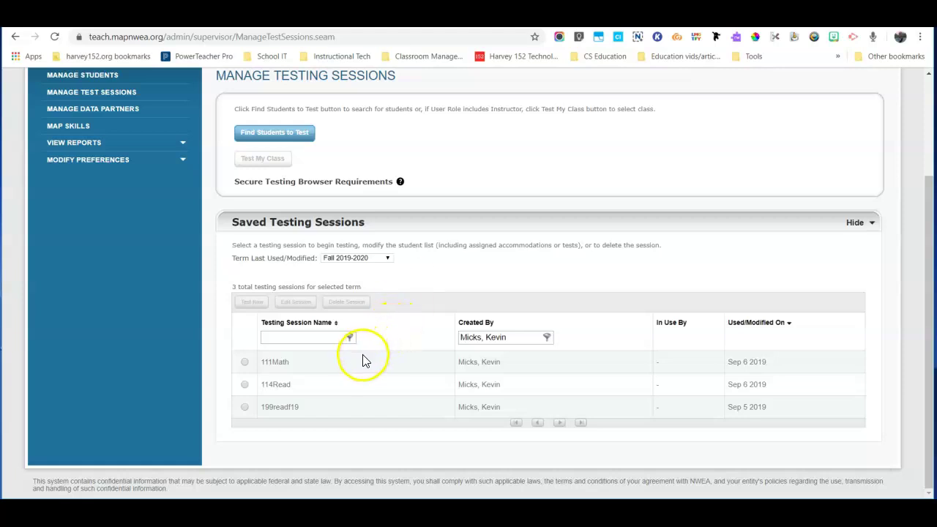
{"action": "left_click_drag", "start_coordinate": [272, 361], "coordinate": [290, 362]}
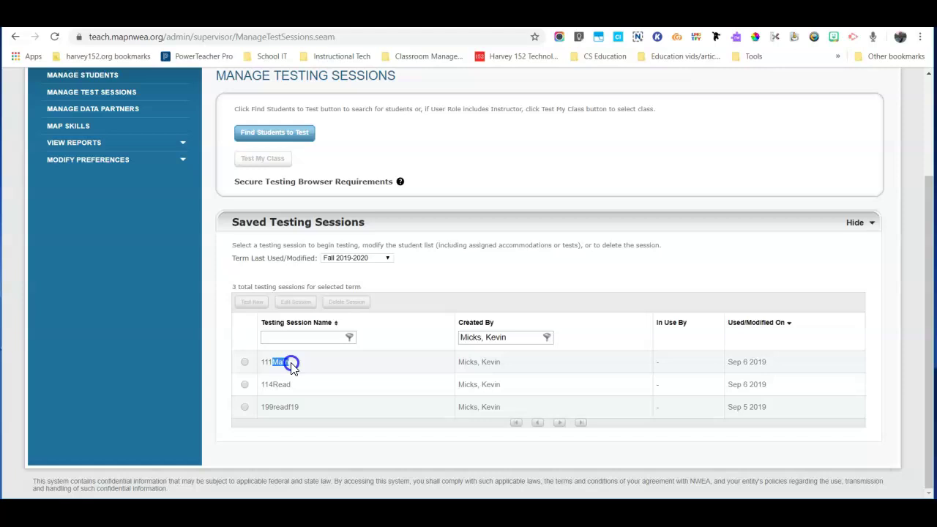
{"action": "left_click", "coordinate": [245, 363]}
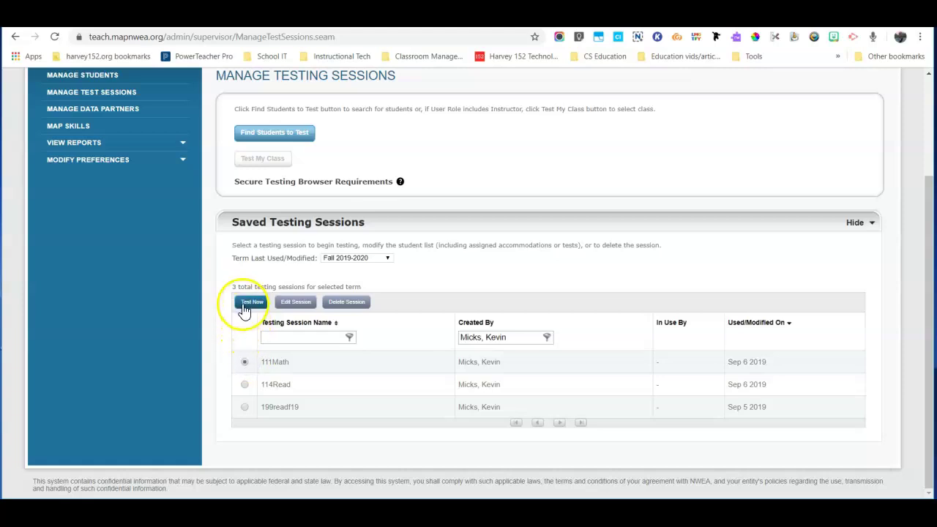
Start testing 111Math and review its session name, password and secure-browser requirement
{"action": "left_click", "coordinate": [244, 306]}
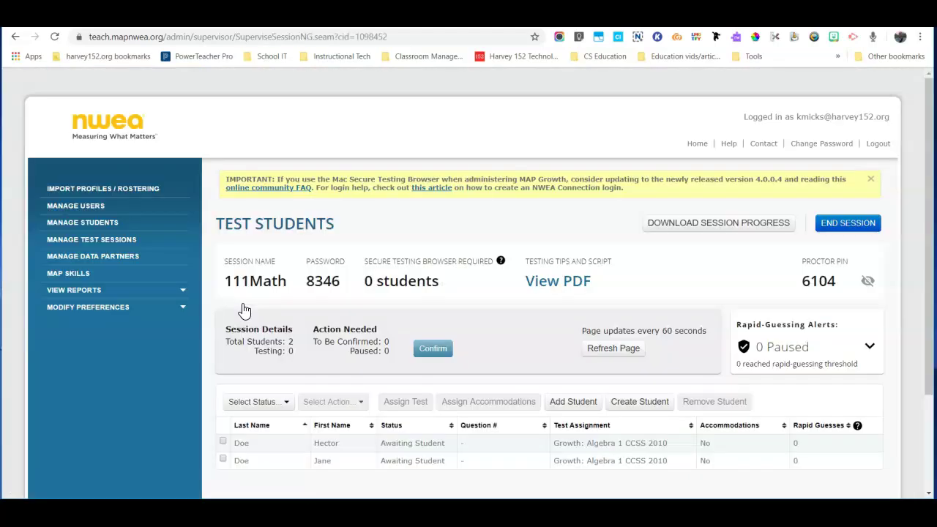
{"action": "left_click", "coordinate": [230, 281]}
{"action": "left_click_drag", "start_coordinate": [229, 281], "coordinate": [345, 288]}
{"action": "left_click", "coordinate": [306, 285]}
{"action": "left_click", "coordinate": [362, 286]}
{"action": "triple_click", "coordinate": [363, 285]}
{"action": "mouse_move", "coordinate": [365, 284]}
{"action": "left_mouse_down"}
{"action": "mouse_move", "coordinate": [441, 289]}
{"action": "mouse_move", "coordinate": [433, 279]}
{"action": "mouse_move", "coordinate": [360, 284]}
{"action": "left_mouse_up"}
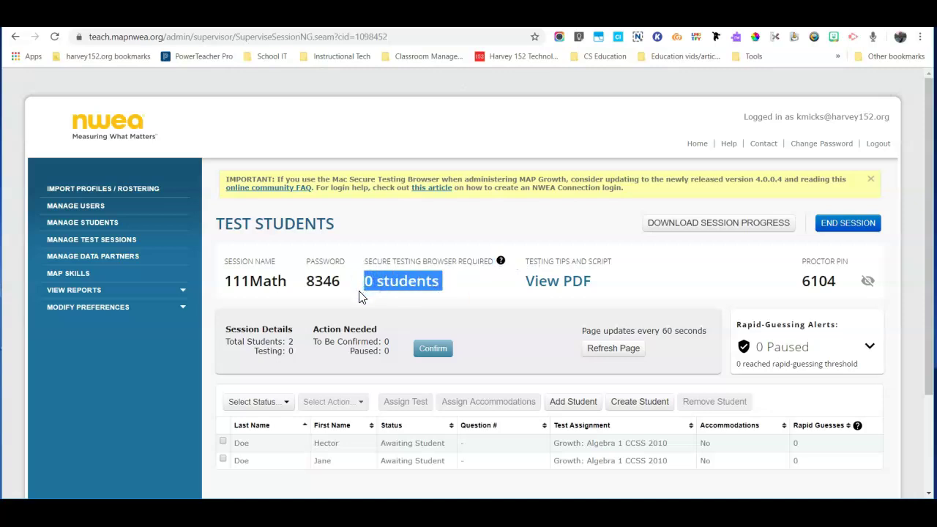
Check the total of 2 students and refresh their testing status
{"action": "scroll", "coordinate": [359, 296], "scroll_direction": "down", "scroll_amount": 1}
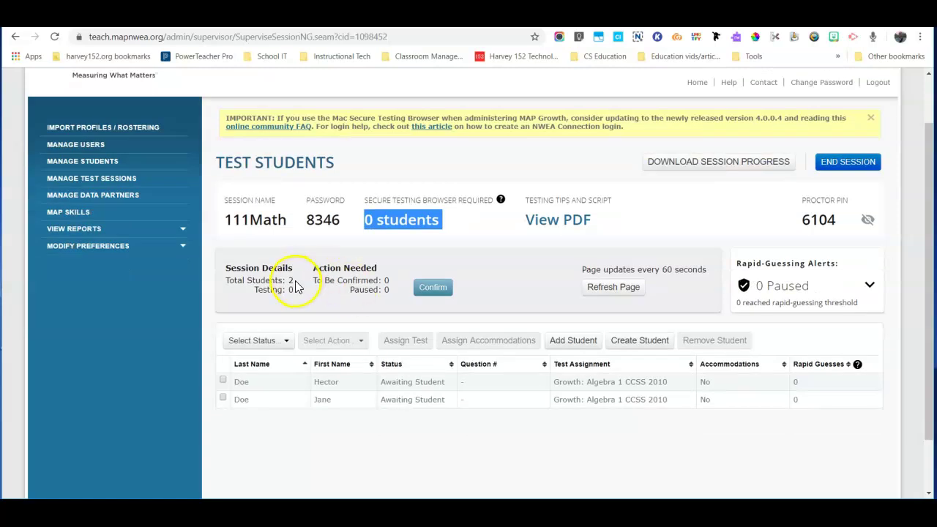
{"action": "double_click", "coordinate": [291, 281]}
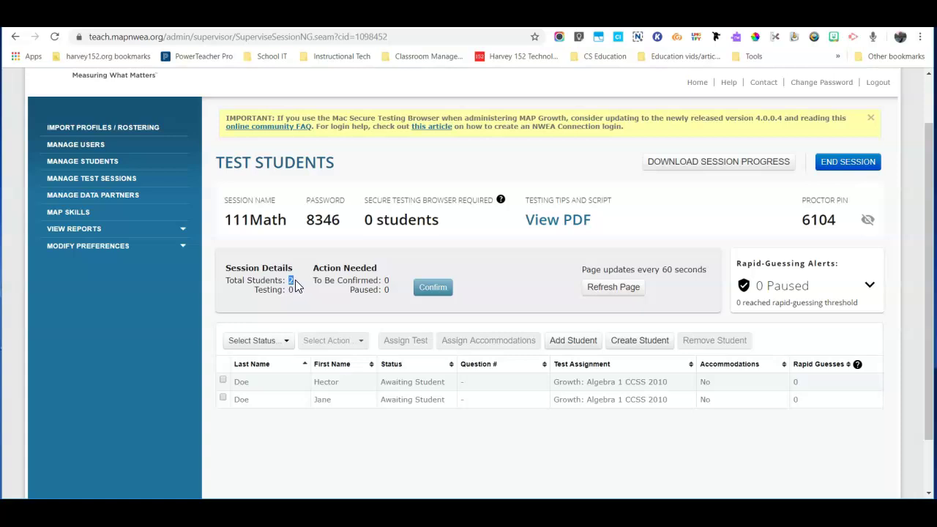
{"action": "scroll", "coordinate": [301, 285], "scroll_direction": "down", "scroll_amount": 1}
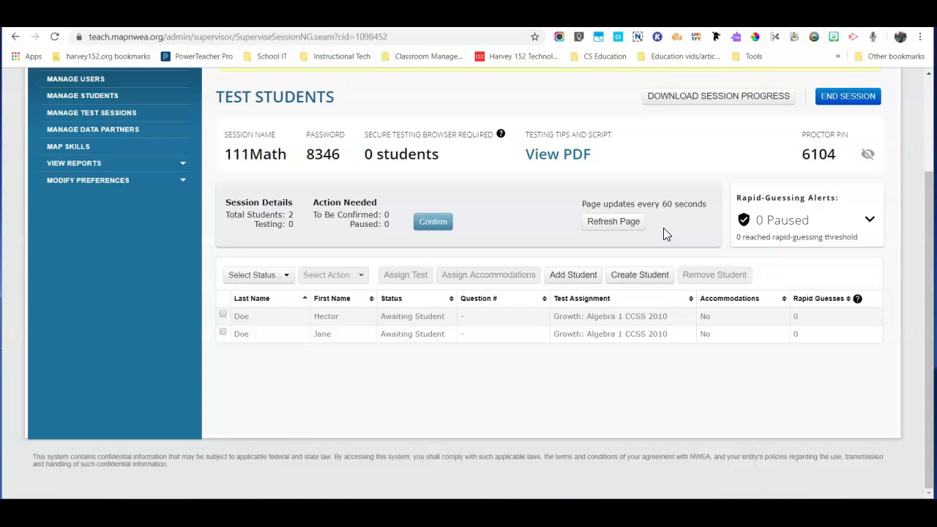
{"action": "left_click", "coordinate": [621, 225]}
Read the rapid-guessing Quick Help on pauses and the 30% threshold, then close it
{"action": "left_click", "coordinate": [870, 222]}
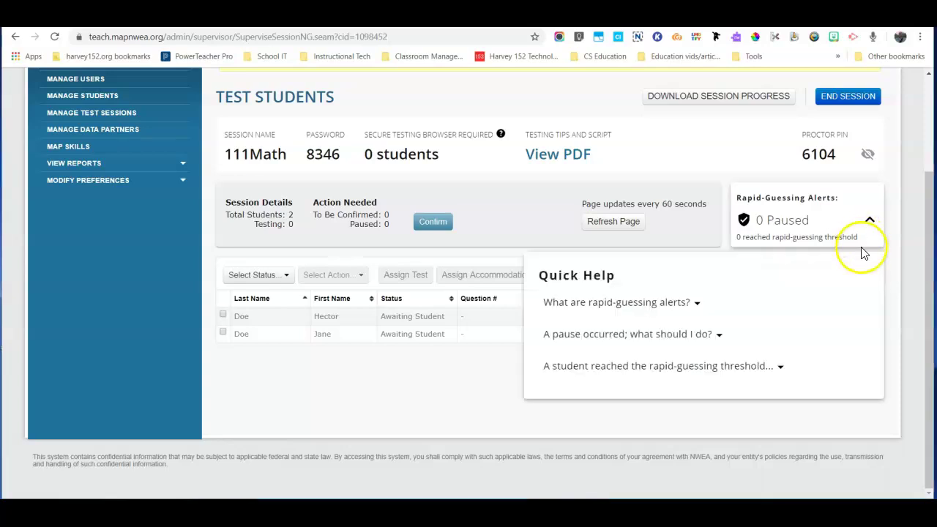
{"action": "left_click", "coordinate": [656, 312]}
{"action": "left_click_drag", "start_coordinate": [539, 323], "coordinate": [839, 388]}
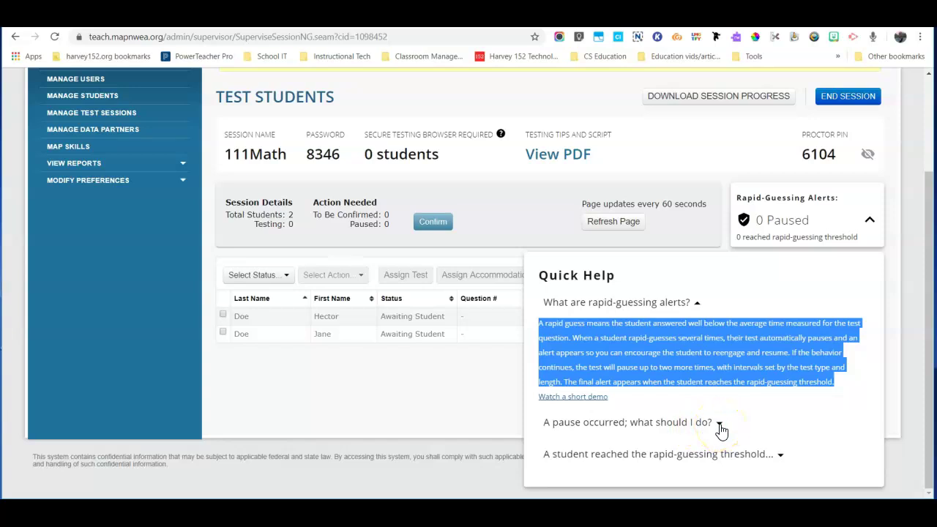
{"action": "left_click", "coordinate": [720, 424]}
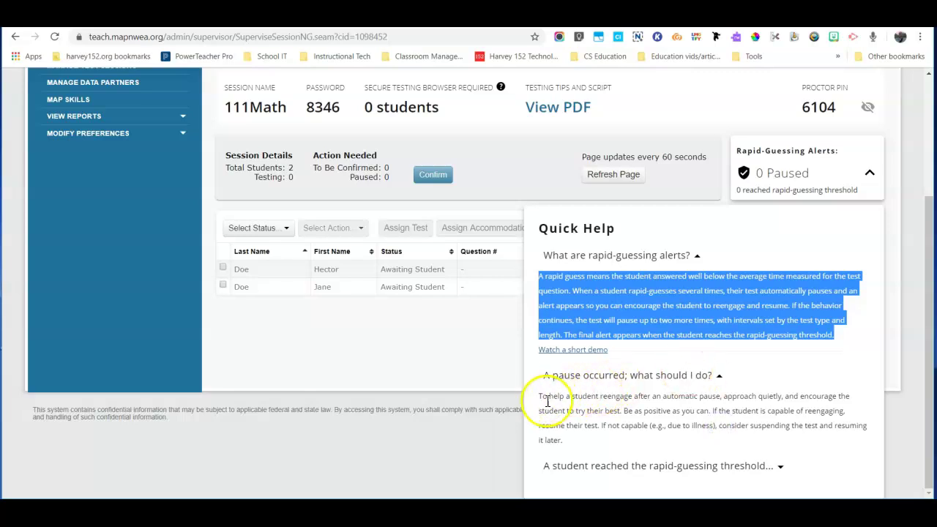
{"action": "left_click_drag", "start_coordinate": [540, 396], "coordinate": [862, 438]}
{"action": "left_click", "coordinate": [767, 466]}
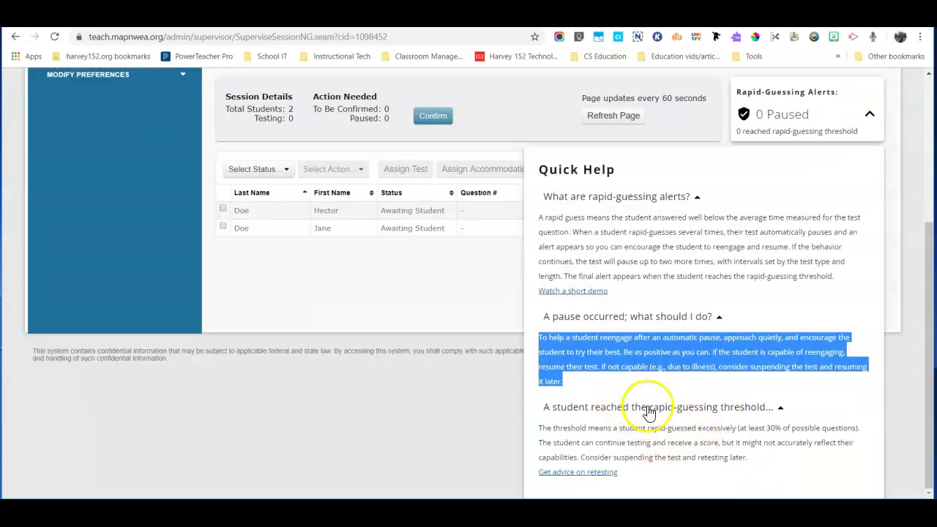
{"action": "left_click_drag", "start_coordinate": [739, 429], "coordinate": [854, 433]}
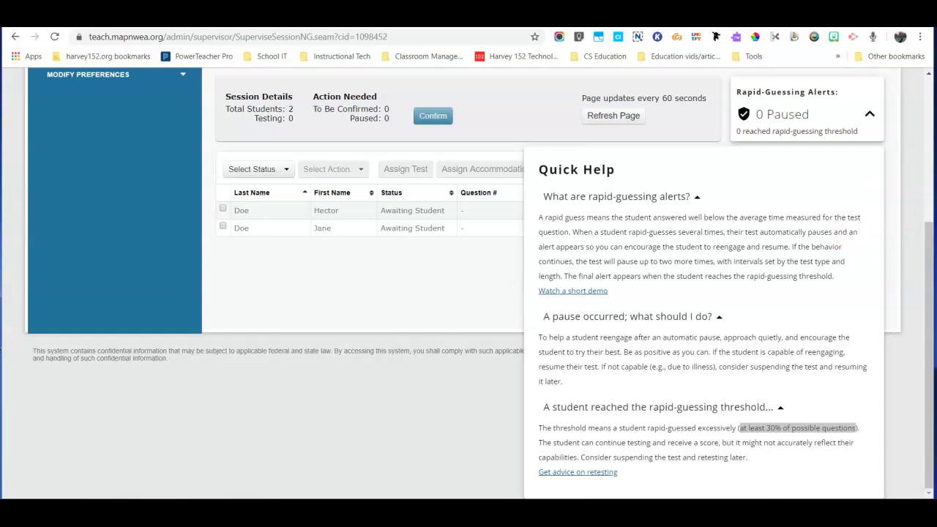
{"action": "left_click", "coordinate": [869, 114]}
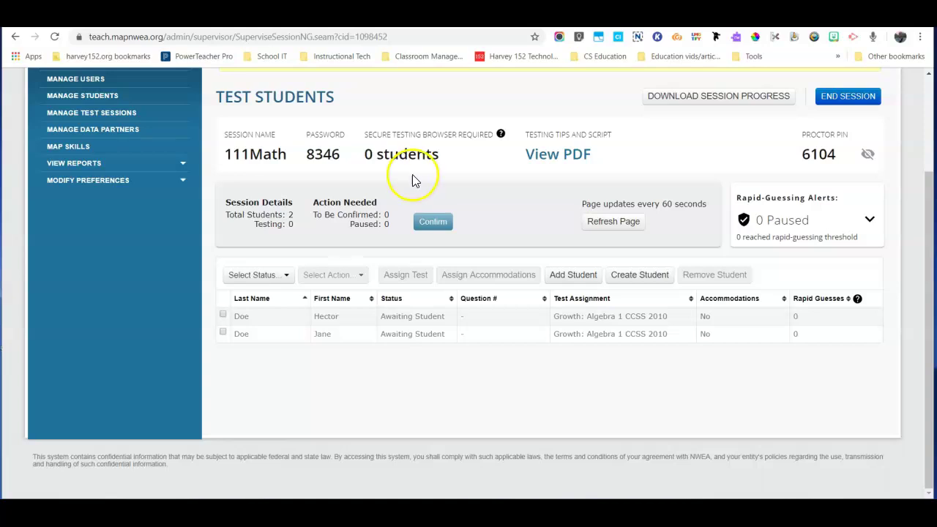
Refresh the roster and check that the first student now shows To Be Confirmed
{"action": "left_click", "coordinate": [617, 223]}
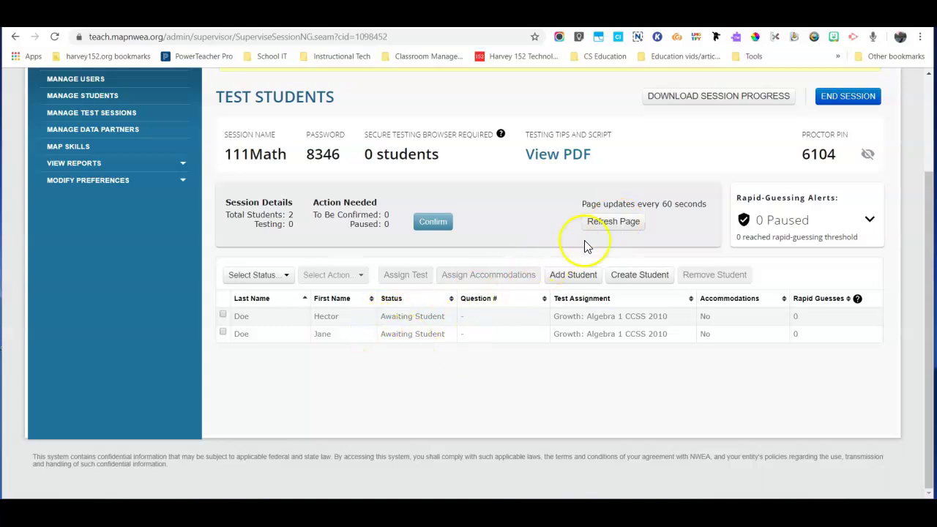
{"action": "left_click", "coordinate": [608, 224]}
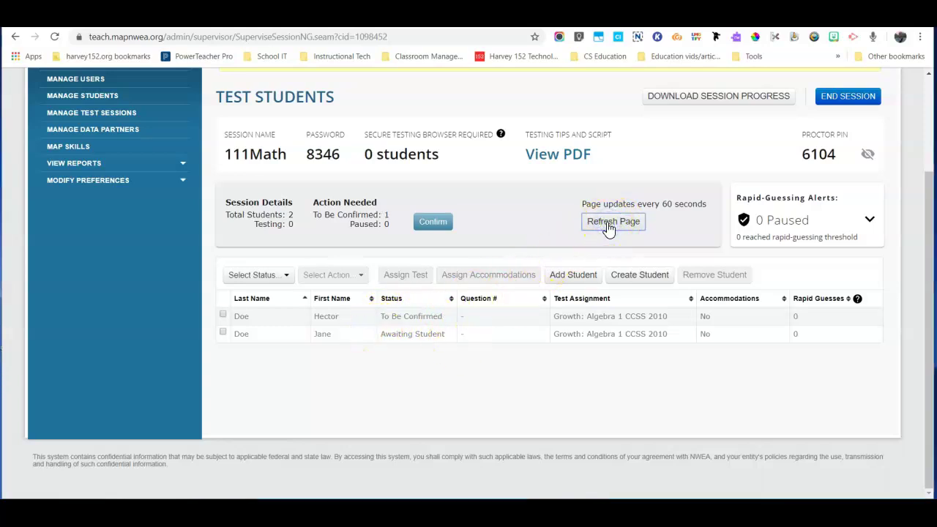
{"action": "left_click_drag", "start_coordinate": [378, 317], "coordinate": [443, 316]}
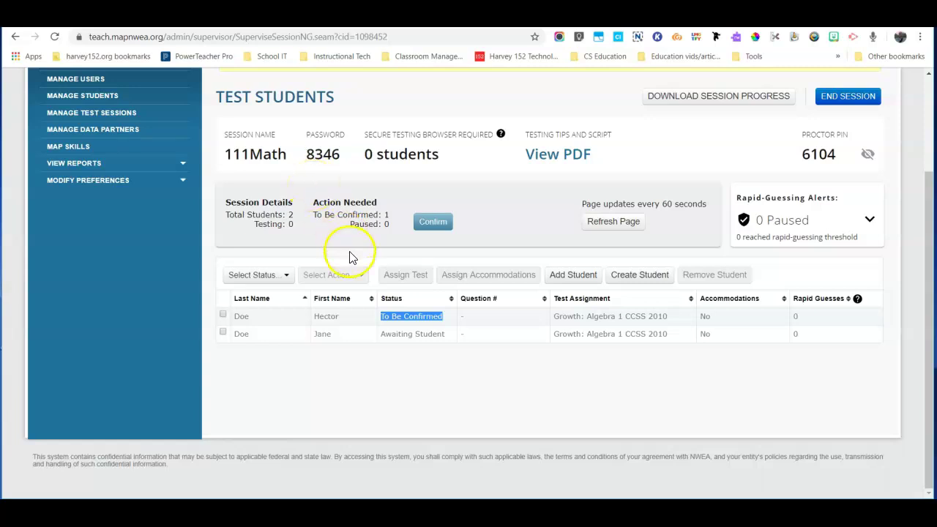
{"action": "left_click", "coordinate": [381, 316]}
{"action": "left_click_drag", "start_coordinate": [381, 316], "coordinate": [444, 315]}
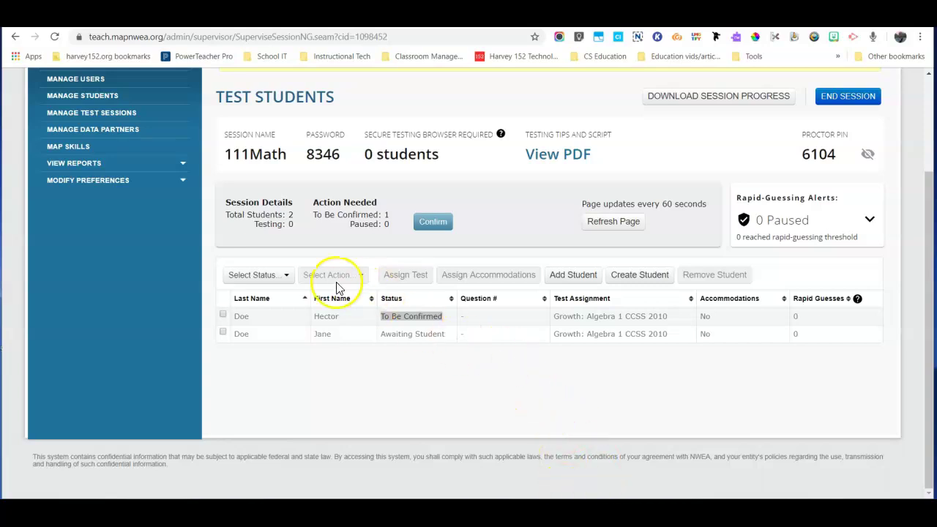
Check the To Be Confirmed student's row via the Select Status dropdown
{"action": "left_click", "coordinate": [287, 279]}
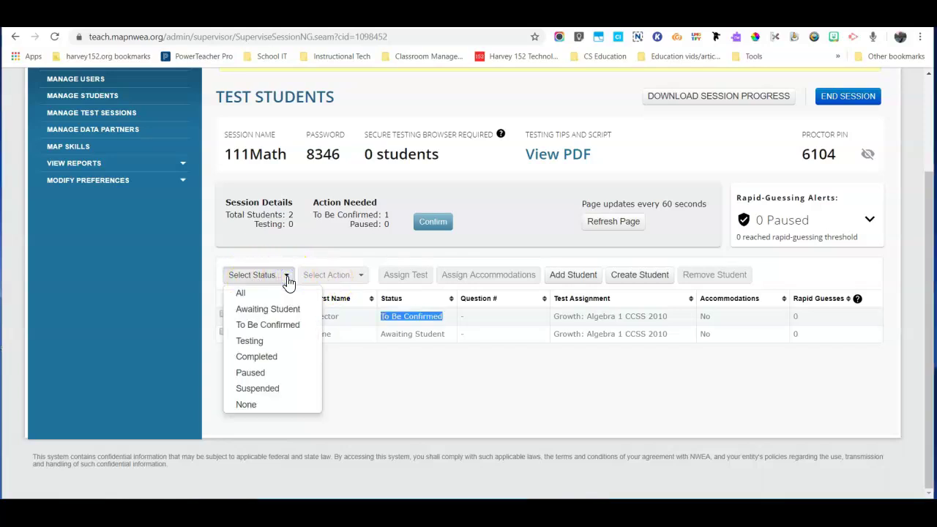
{"action": "left_click", "coordinate": [283, 283]}
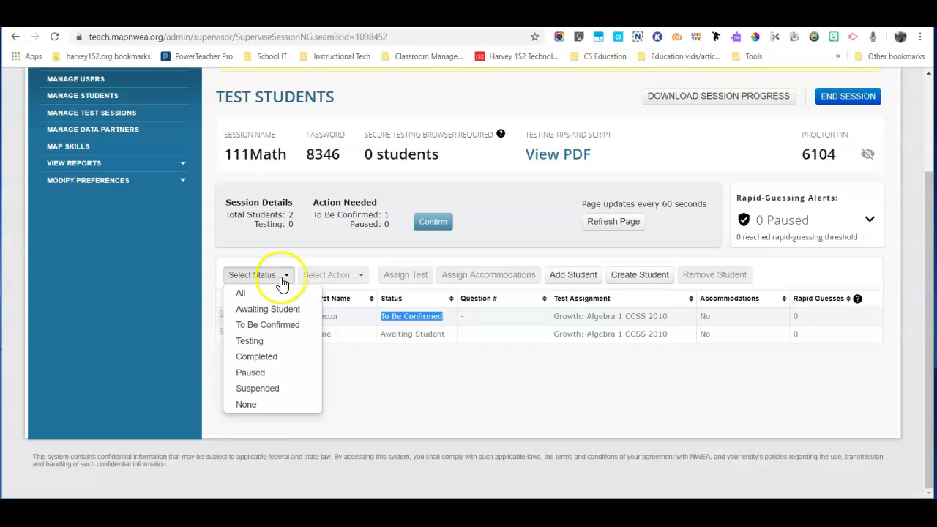
{"action": "left_click", "coordinate": [261, 325]}
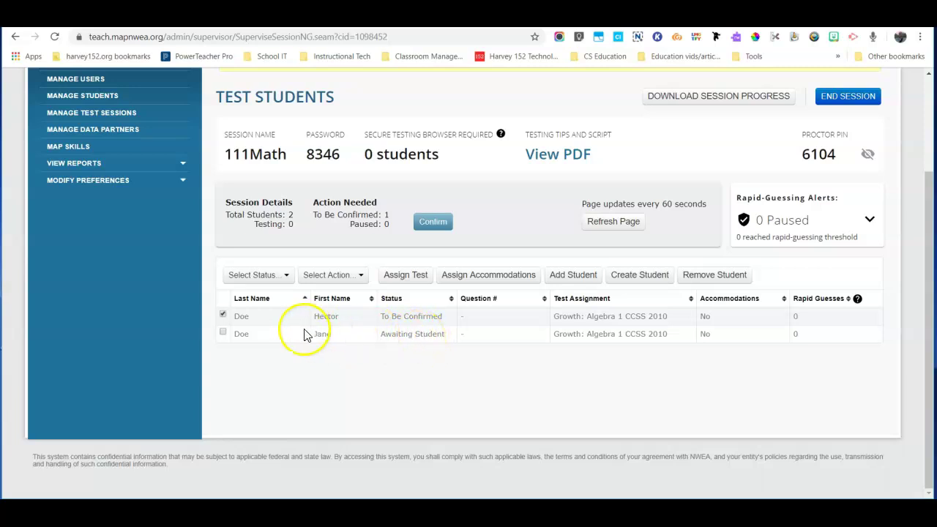
{"action": "left_click", "coordinate": [224, 317]}
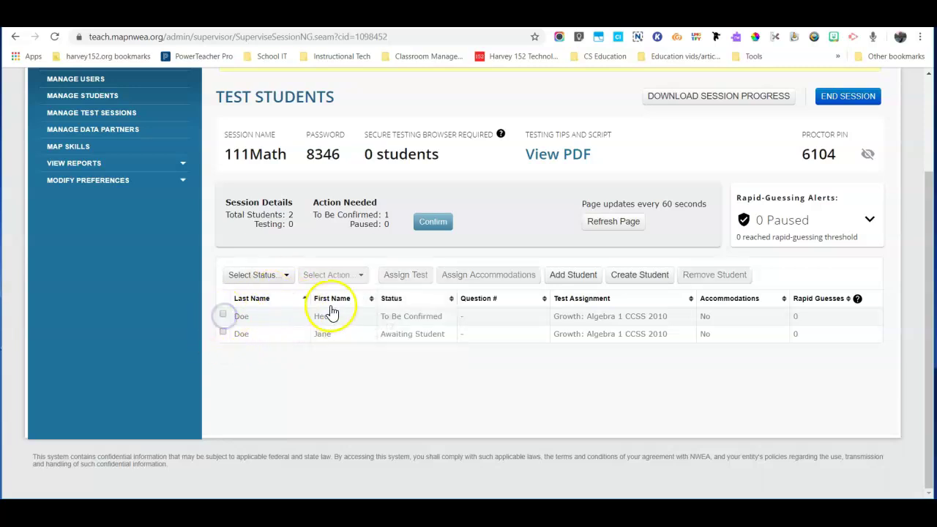
{"action": "left_click", "coordinate": [287, 277]}
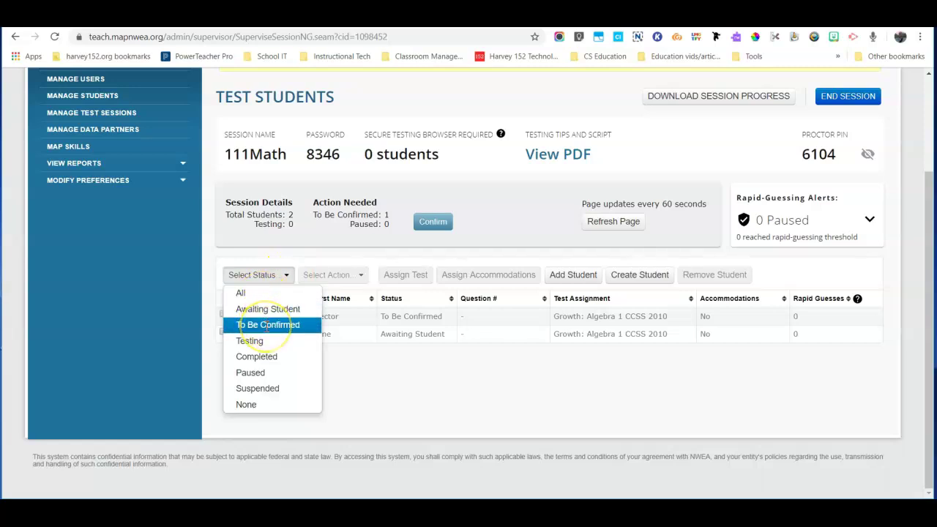
{"action": "left_click", "coordinate": [271, 324]}
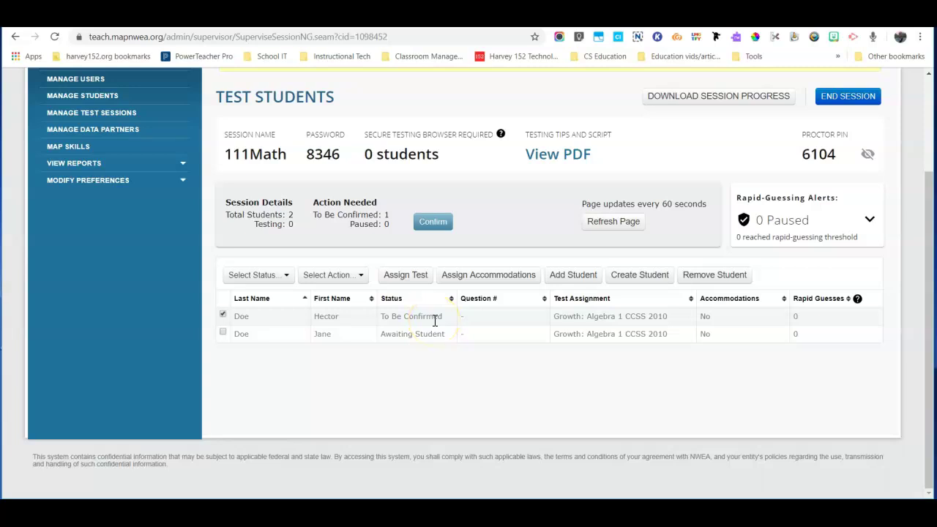
Confirm the selected student so they can begin testing
{"action": "left_click", "coordinate": [434, 228]}
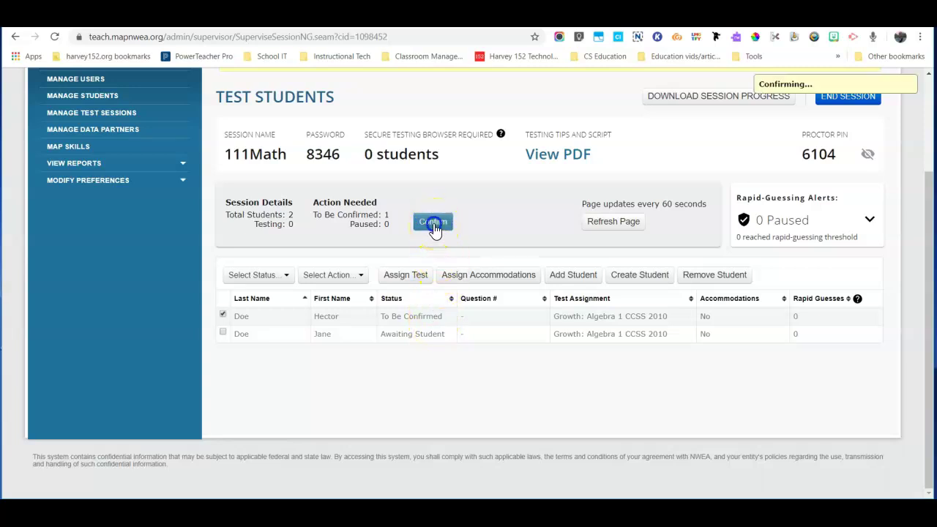